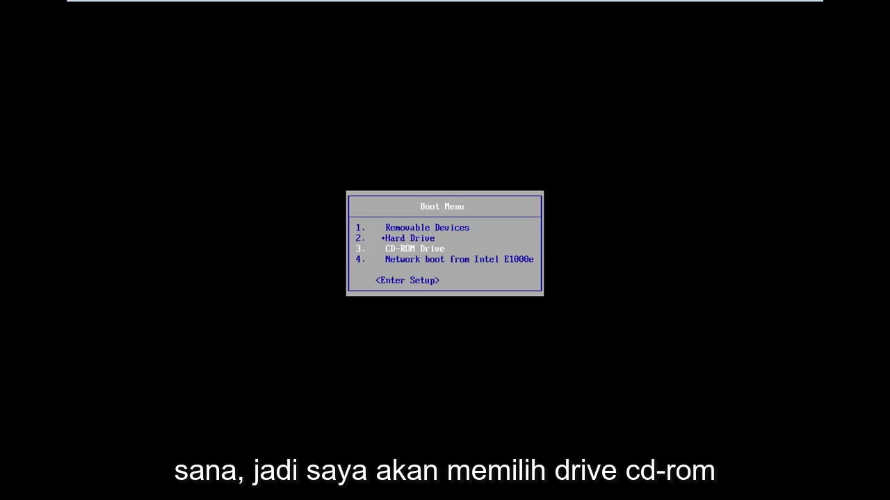
Boot the computer from the CD-ROM drive, accept the default language settings in Windows Setup, and enter the repair environment.
{"action": "key", "text": "Return"}
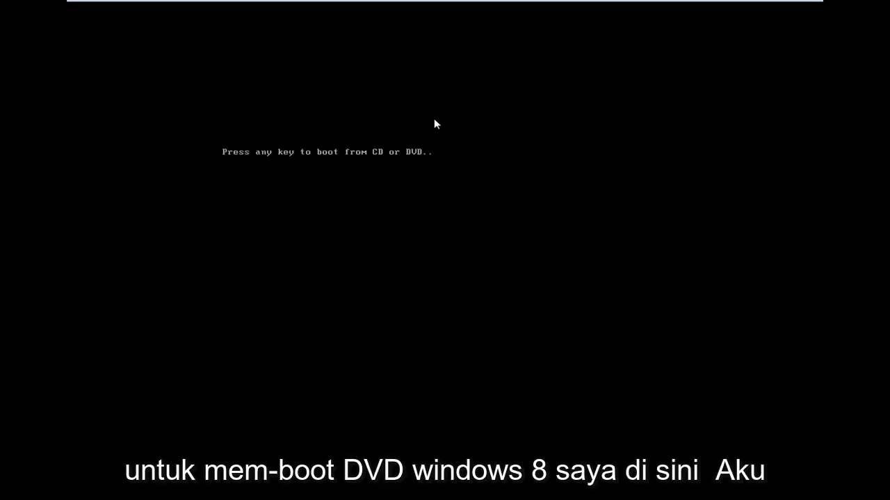
{"action": "key", "text": "Return"}
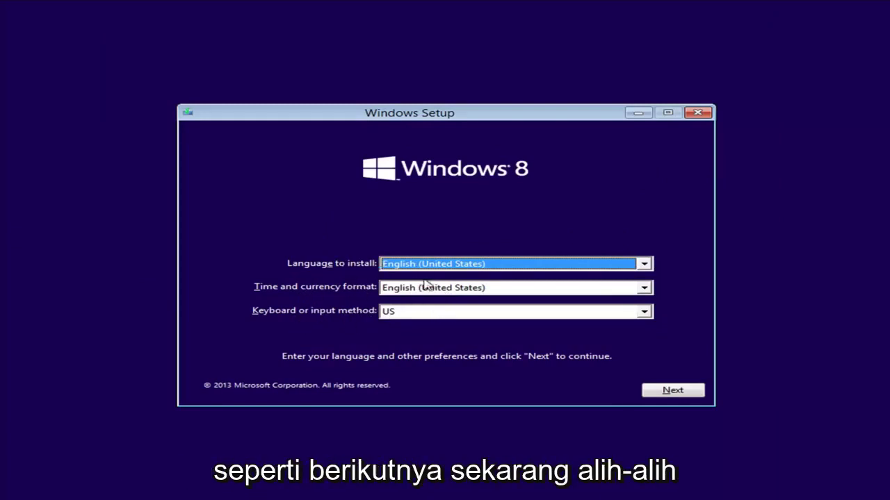
{"action": "left_click", "coordinate": [679, 393]}
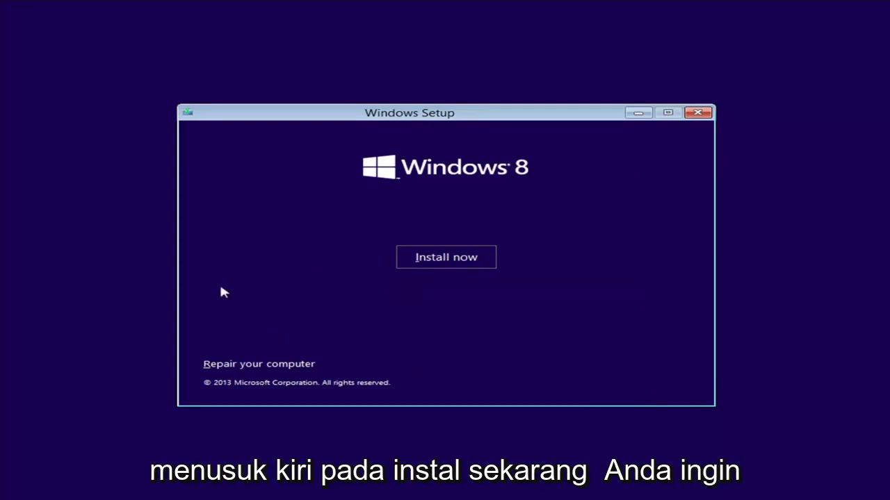
{"action": "left_click", "coordinate": [238, 367]}
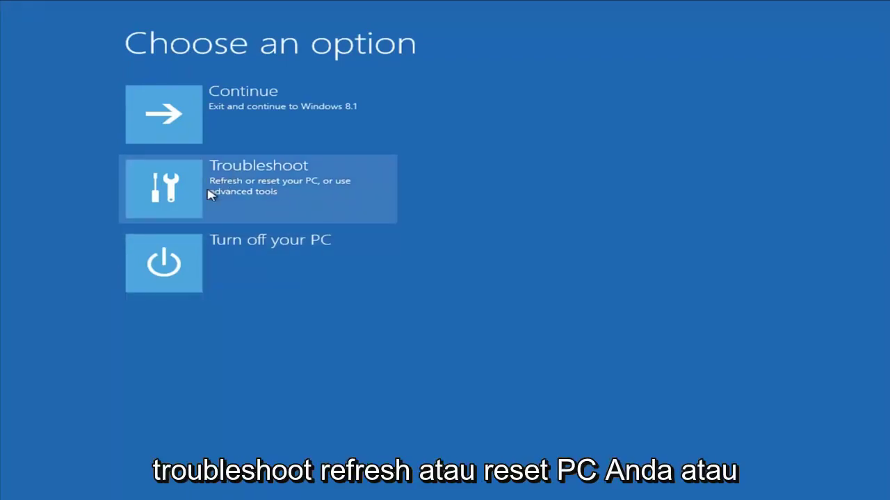
Examine what refreshing the Windows 8.1 installation would change, and leave without starting the refresh.
{"action": "left_click", "coordinate": [292, 197]}
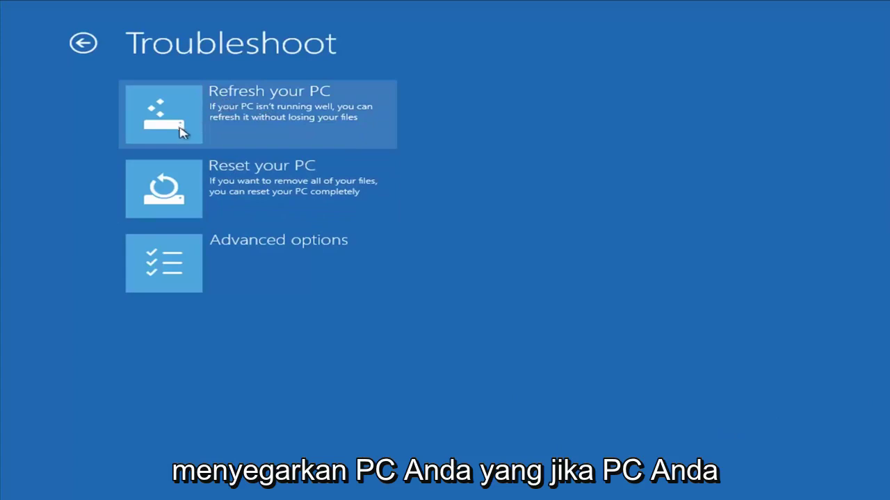
{"action": "left_click", "coordinate": [276, 130]}
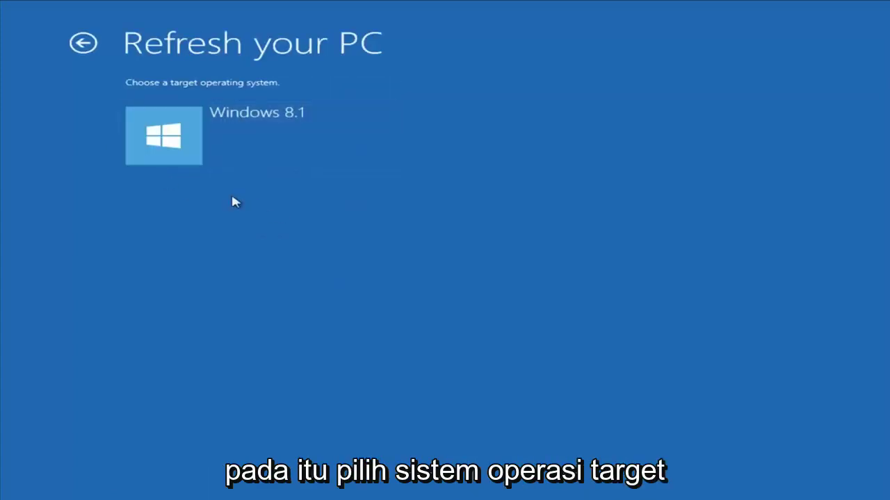
{"action": "left_click", "coordinate": [188, 154]}
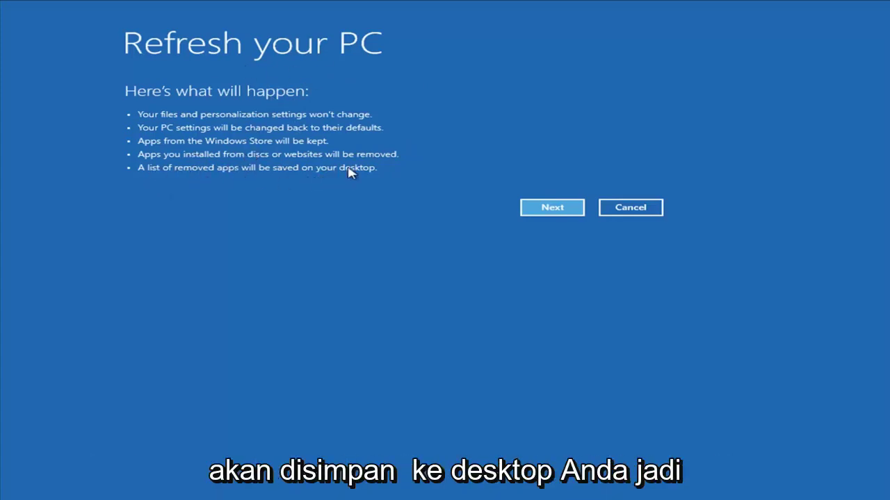
{"action": "left_click", "coordinate": [630, 209]}
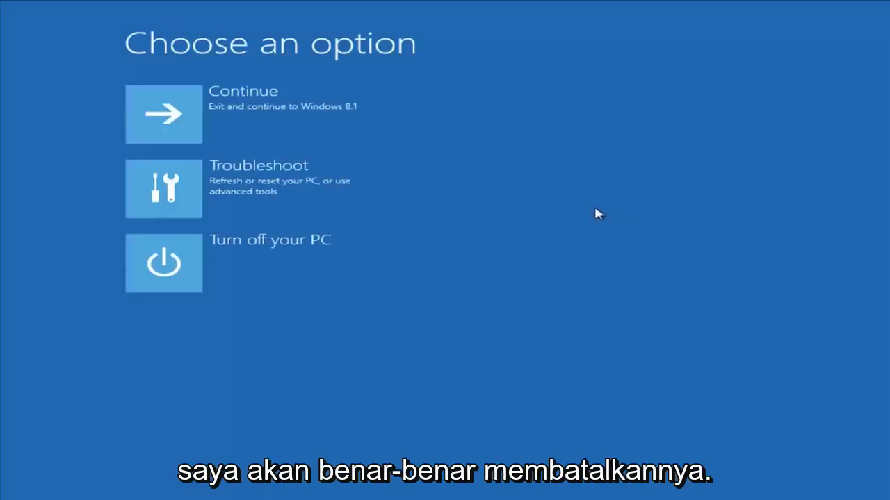
{"action": "left_click", "coordinate": [250, 189]}
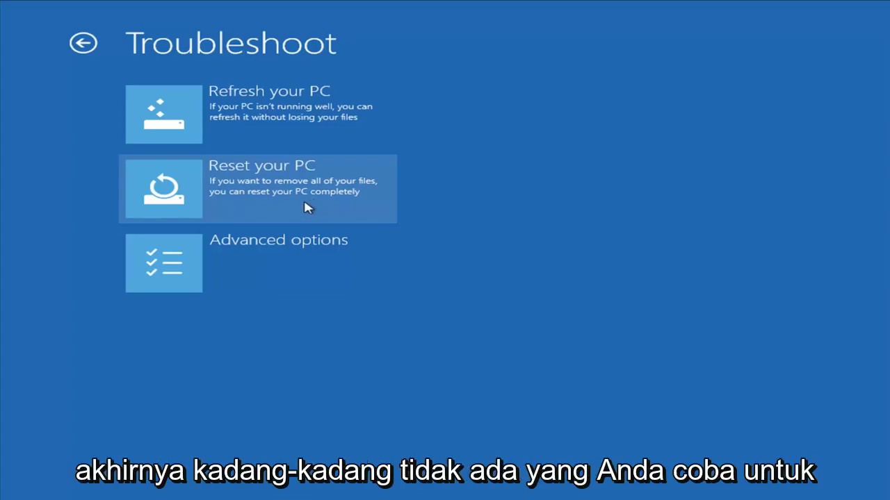
{"action": "left_click", "coordinate": [227, 265]}
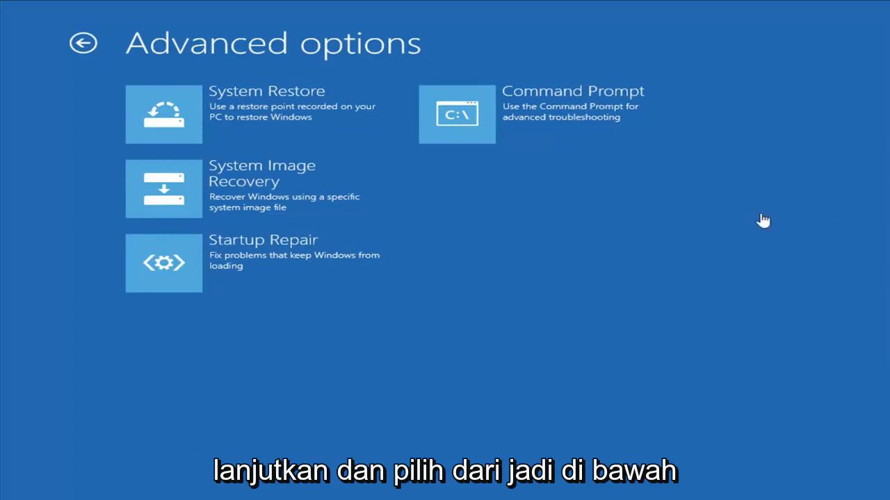
{"action": "left_click", "coordinate": [208, 119]}
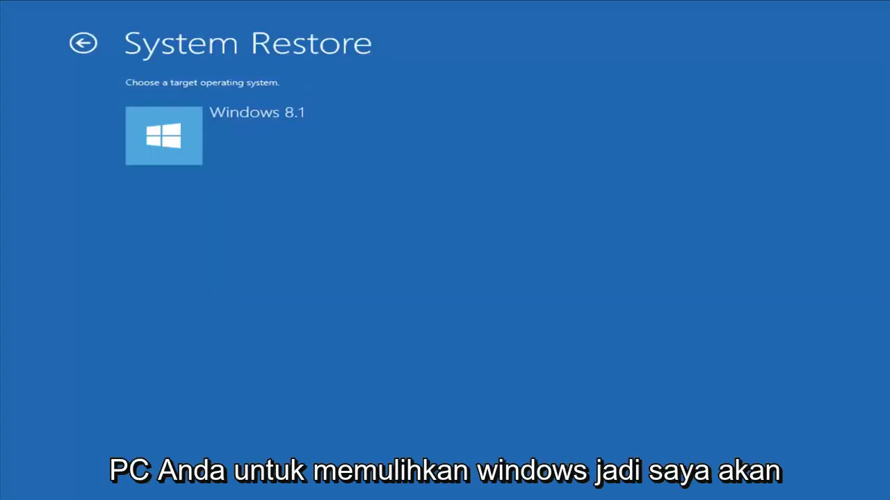
{"action": "left_click", "coordinate": [150, 153]}
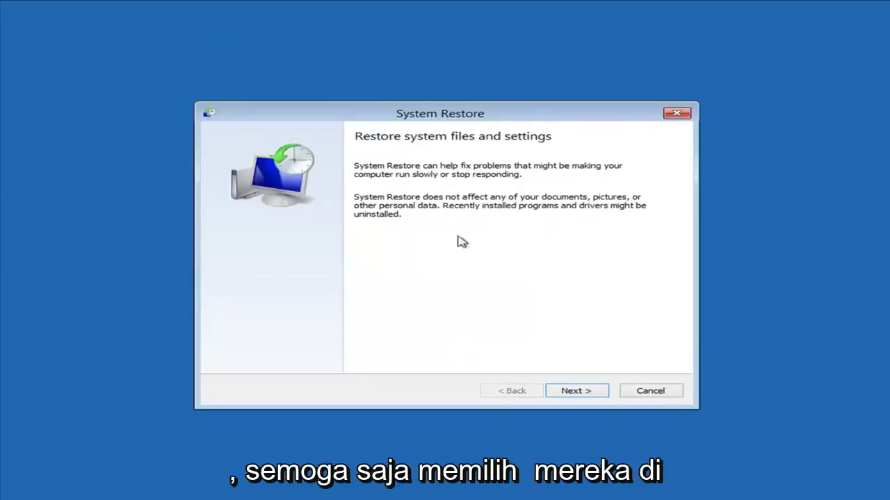
{"action": "left_click", "coordinate": [573, 393]}
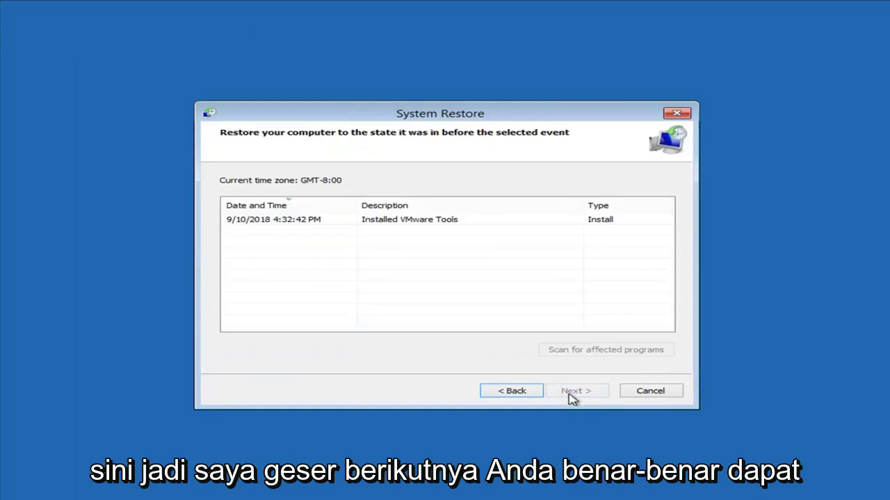
{"action": "left_click", "coordinate": [253, 222]}
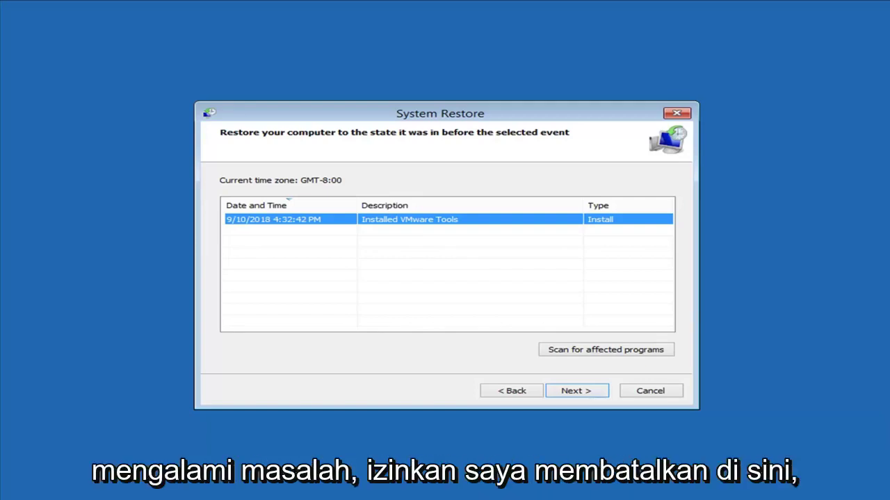
{"action": "left_click", "coordinate": [666, 394]}
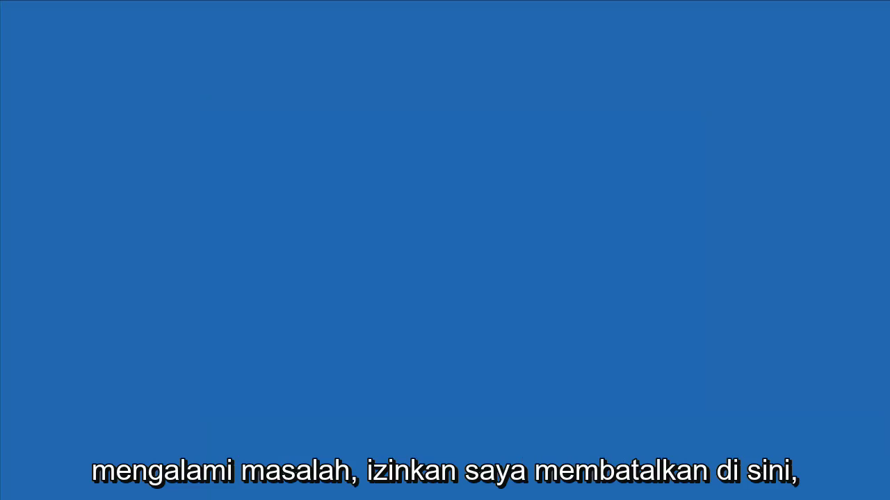
Try to recover the Windows 8.1 installation from a system image backup.
{"action": "left_click", "coordinate": [253, 167]}
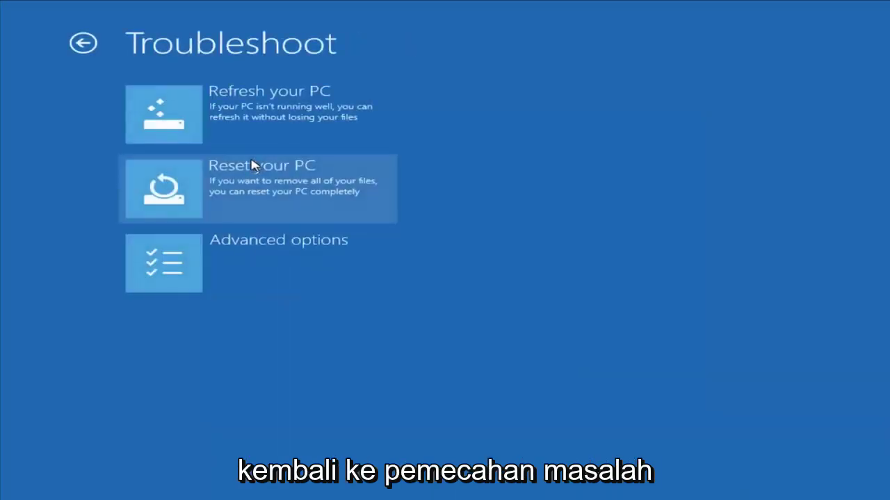
{"action": "left_click", "coordinate": [233, 250]}
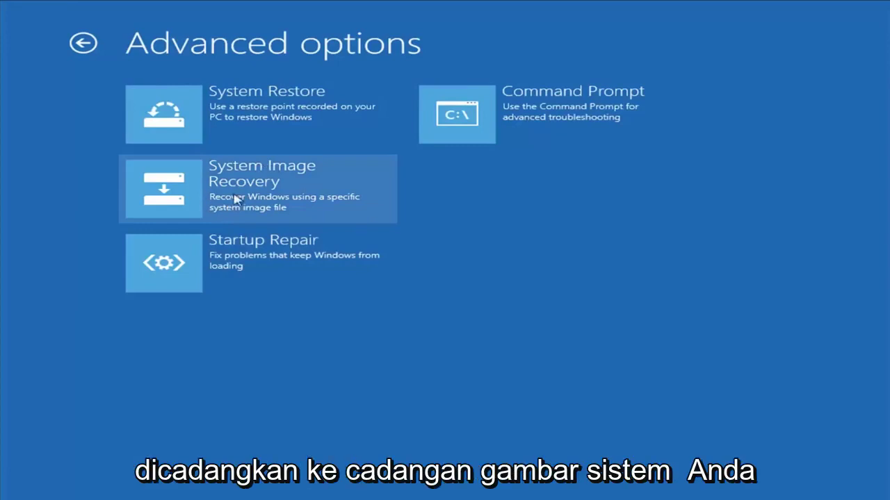
{"action": "left_click", "coordinate": [277, 198]}
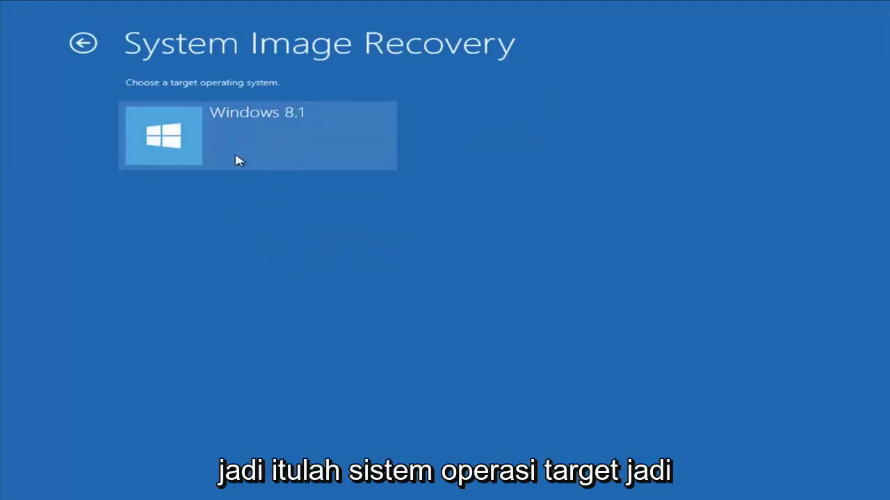
{"action": "left_click", "coordinate": [258, 158]}
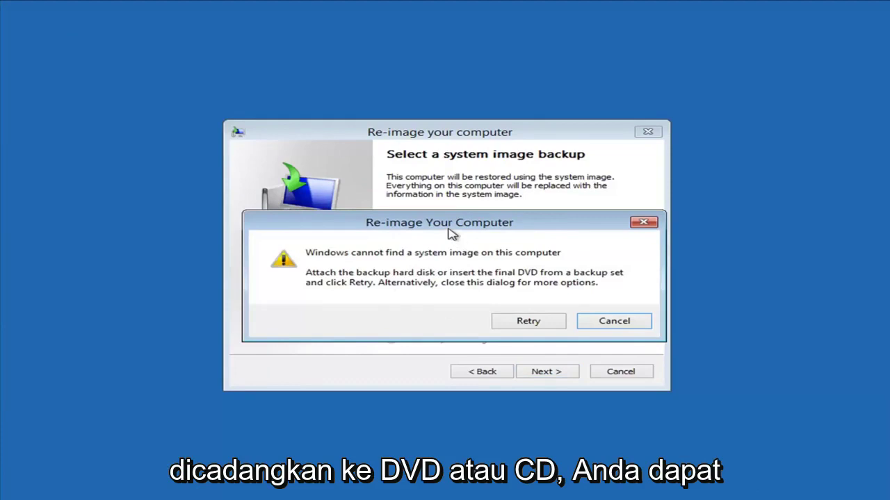
{"action": "left_click", "coordinate": [614, 321]}
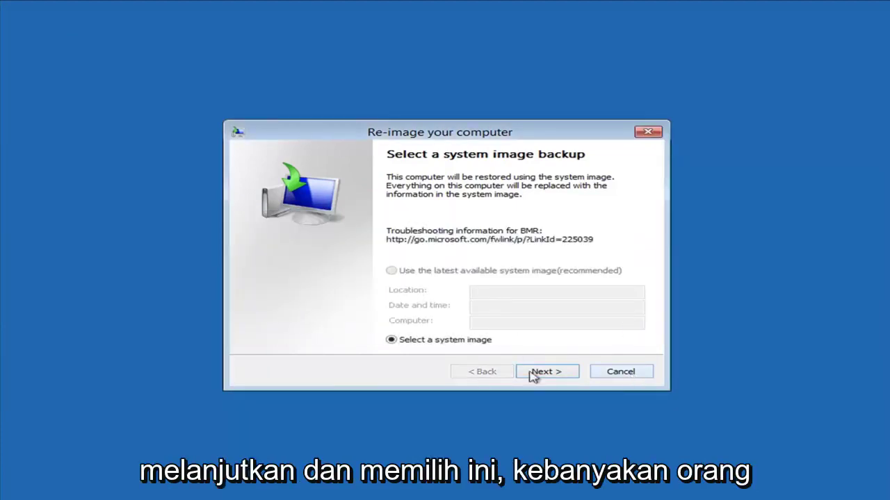
{"action": "left_click", "coordinate": [621, 373]}
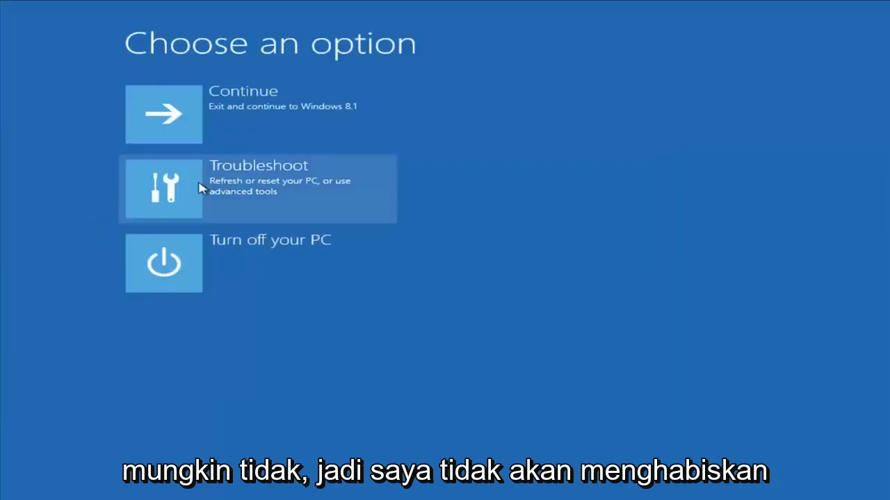
Launch System Restore from the advanced troubleshooting options, with Windows 8.1 as the target operating system.
{"action": "left_click", "coordinate": [142, 190]}
{"action": "left_click", "coordinate": [230, 269]}
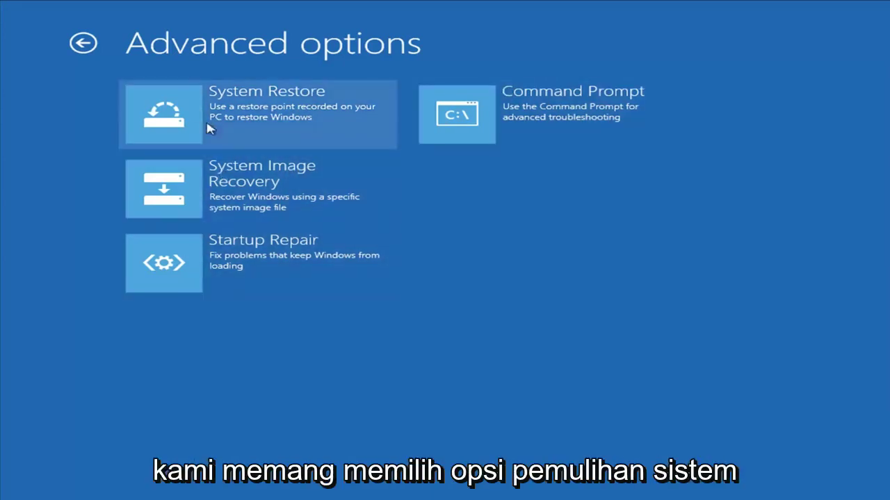
{"action": "left_click", "coordinate": [243, 120]}
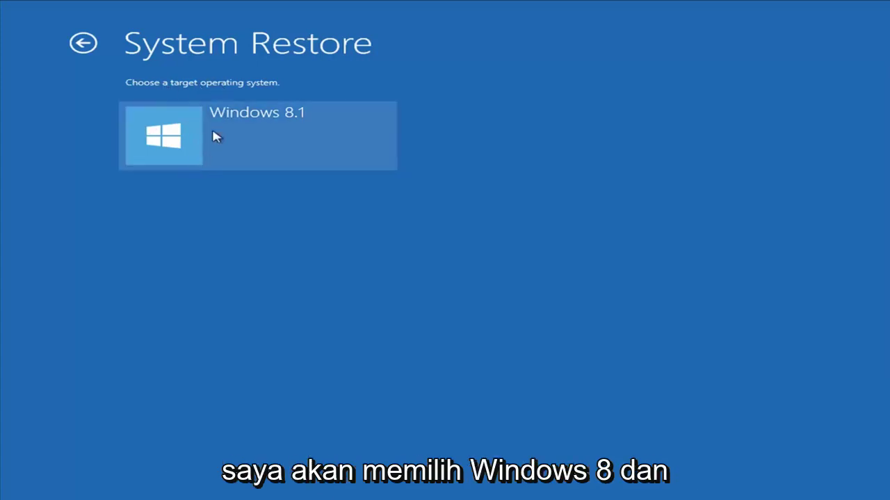
{"action": "left_click", "coordinate": [292, 136]}
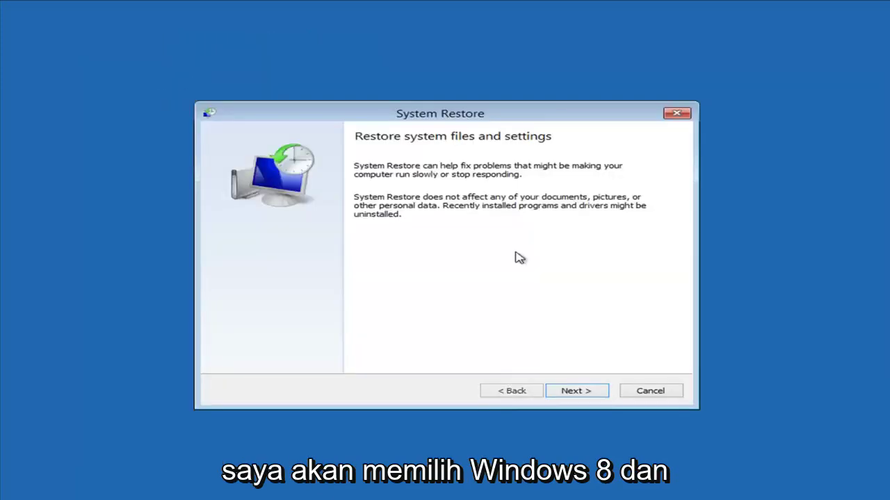
Restore the computer to the 9/10/2018 4:32:42 PM "Installed VMware Tools" restore point, and restart it.
{"action": "left_click", "coordinate": [586, 393]}
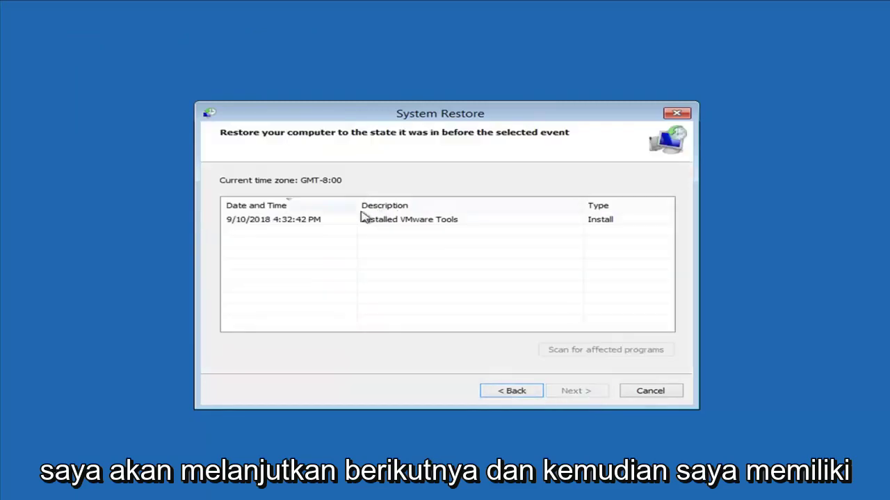
{"action": "left_click", "coordinate": [261, 221]}
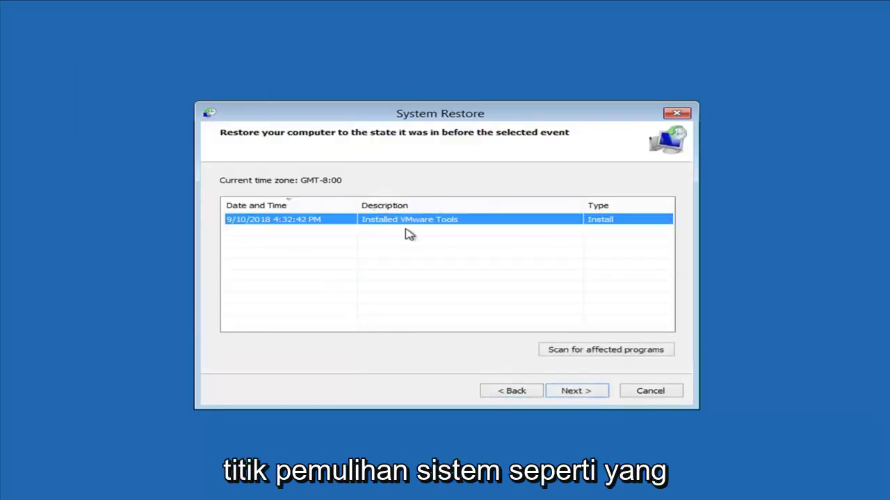
{"action": "left_click", "coordinate": [579, 394]}
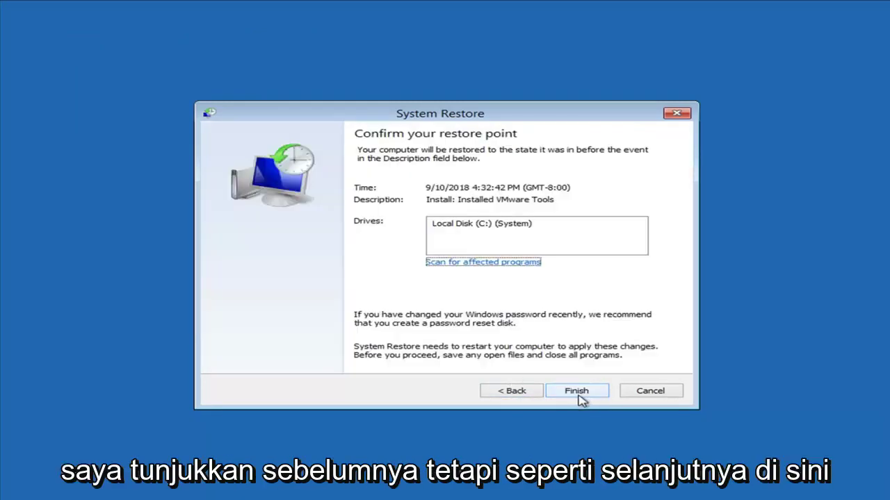
{"action": "left_click", "coordinate": [578, 394]}
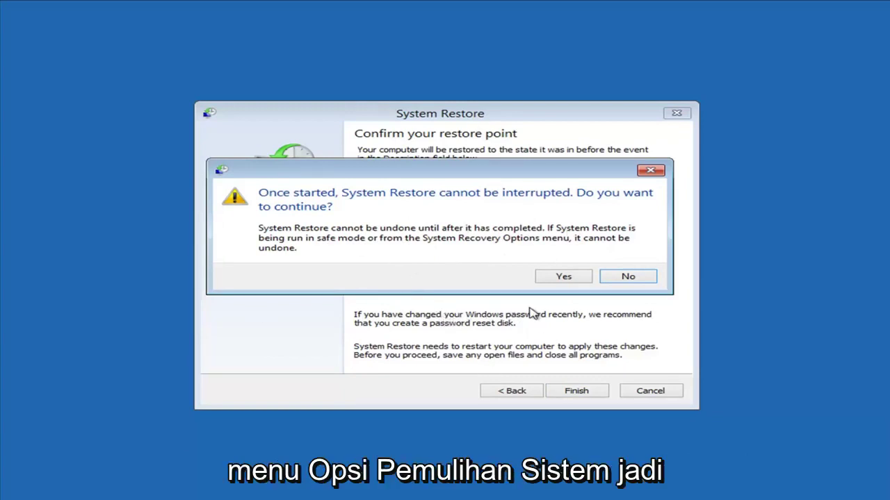
{"action": "left_click", "coordinate": [559, 279]}
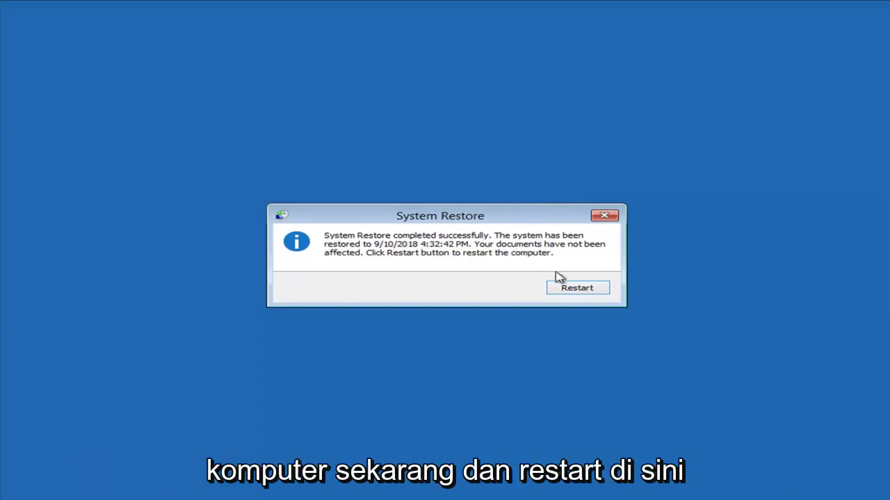
{"action": "left_click", "coordinate": [565, 293]}
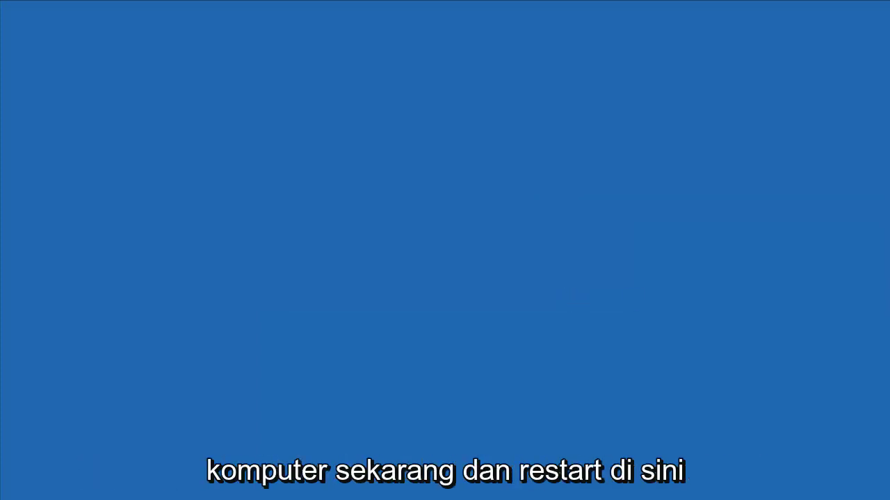